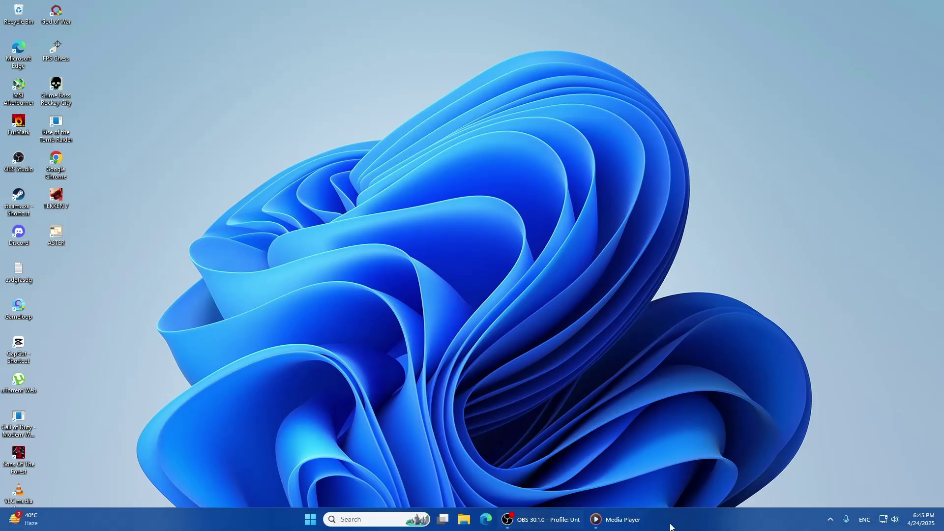
Launch Task Manager from the taskbar menu and move its window toward the top-left.
{"action": "right_click", "coordinate": [700, 525]}
{"action": "left_click", "coordinate": [729, 482]}
{"action": "left_click_drag", "start_coordinate": [600, 95], "coordinate": [541, 88]}
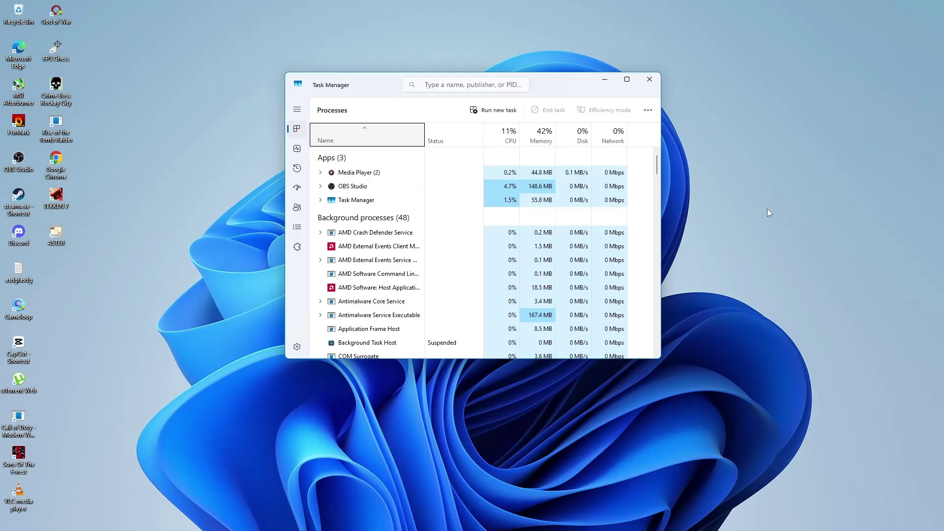
Minimize Task Manager, open Device Manager from Start, and expand Display adapters to show the Radeon RX 480.
{"action": "left_click", "coordinate": [599, 88]}
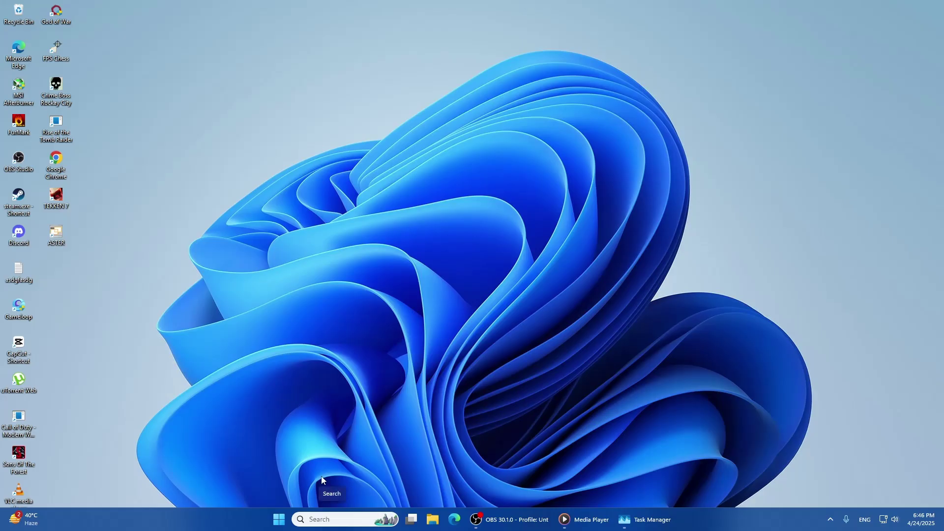
{"action": "right_click", "coordinate": [290, 520]}
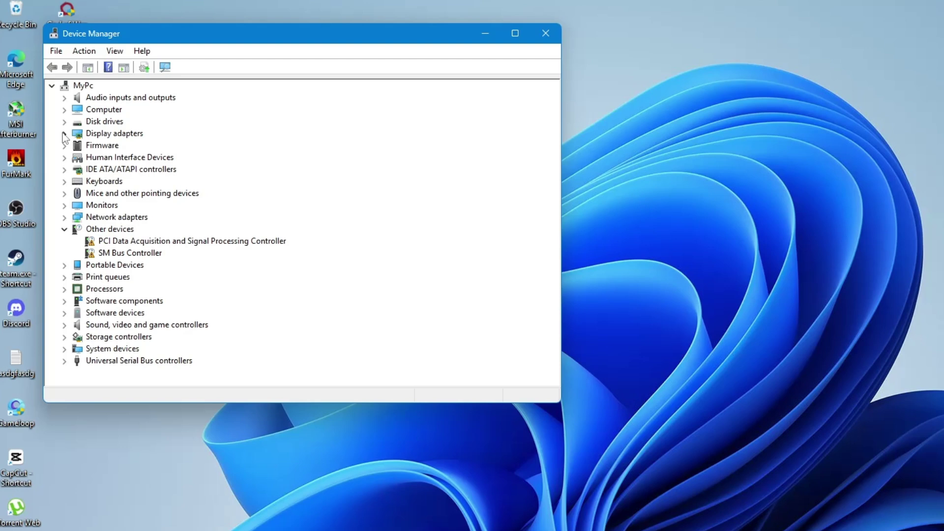
{"action": "double_click", "coordinate": [116, 134]}
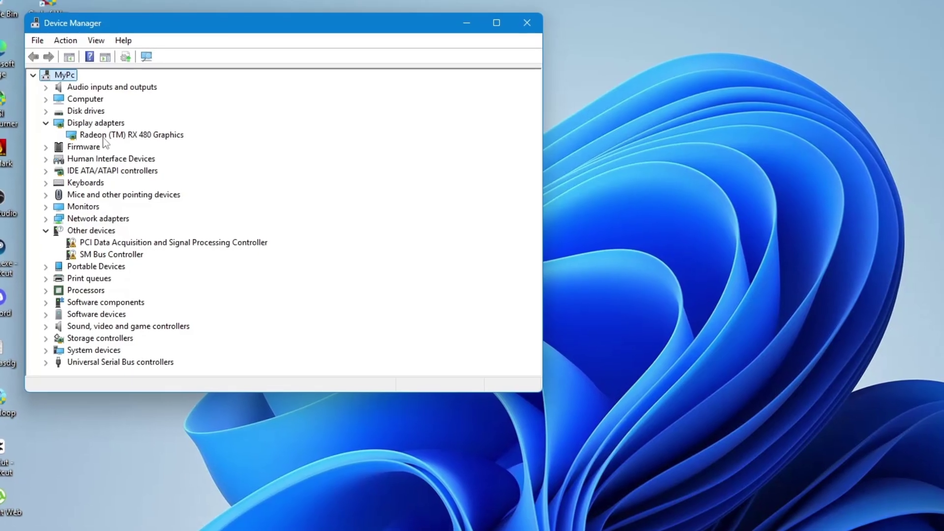
Search automatically for a newer Radeon (TM) RX 480 Graphics driver and dismiss the already-installed result.
{"action": "right_click", "coordinate": [142, 134]}
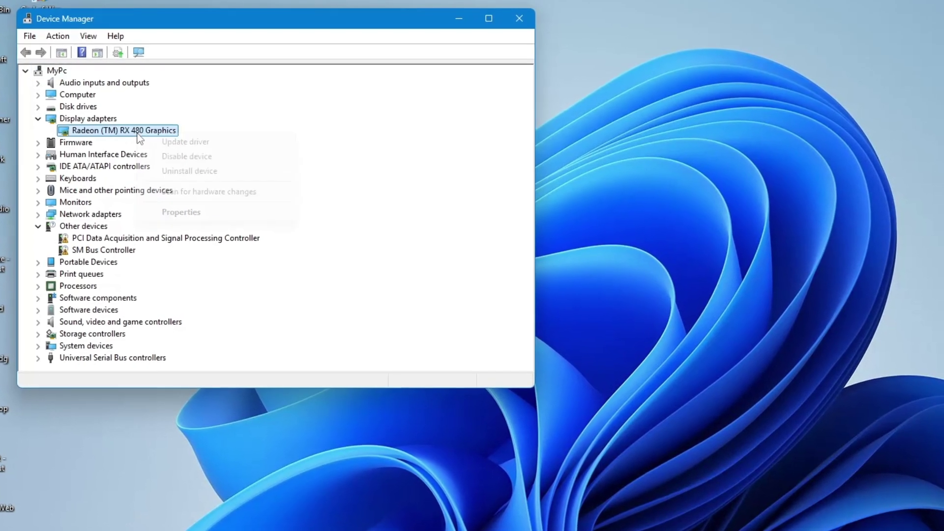
{"action": "left_click", "coordinate": [170, 139]}
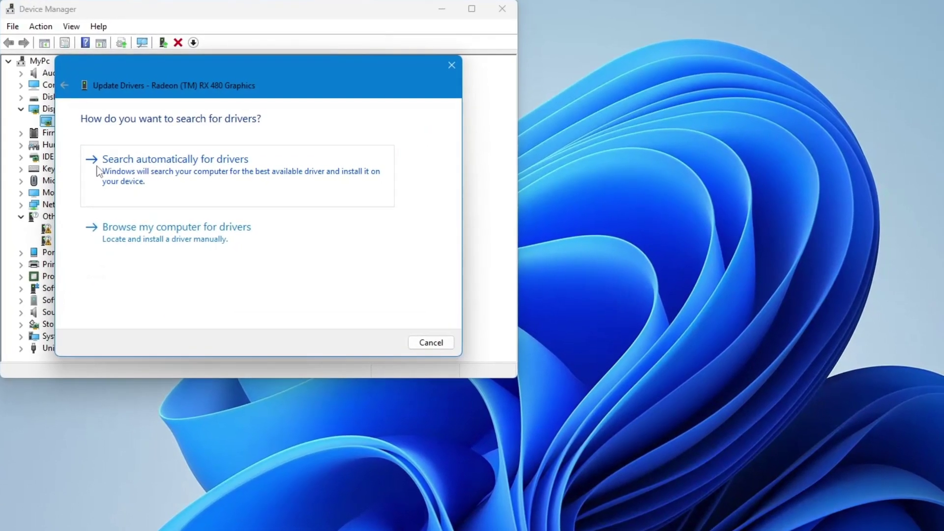
{"action": "left_click", "coordinate": [203, 171]}
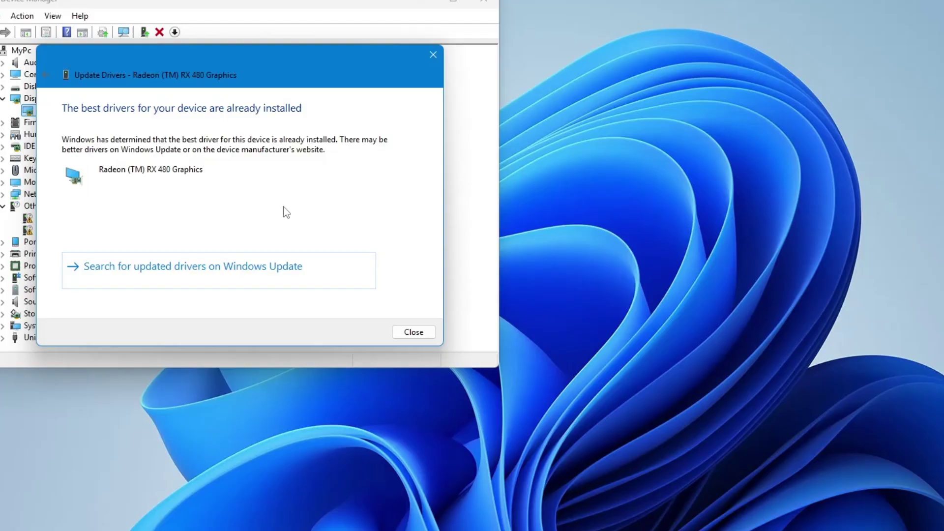
{"action": "left_click", "coordinate": [401, 331]}
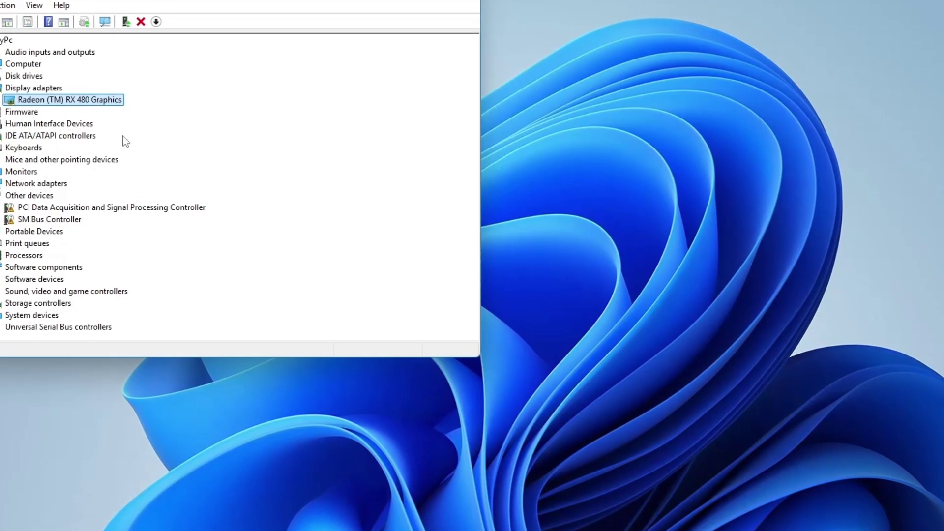
Begin uninstalling the Radeon RX 480 with driver removal ticked, cancel it, and close Device Manager.
{"action": "right_click", "coordinate": [57, 97]}
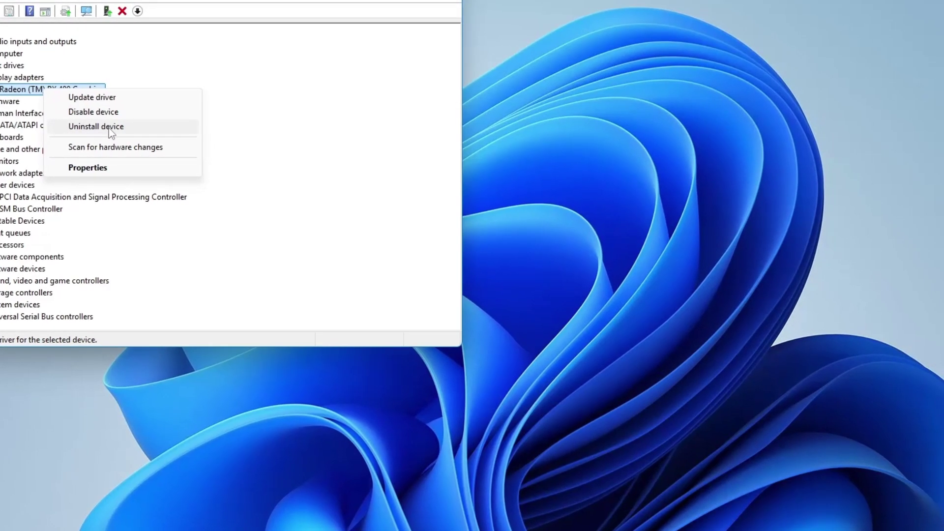
{"action": "left_click", "coordinate": [92, 124]}
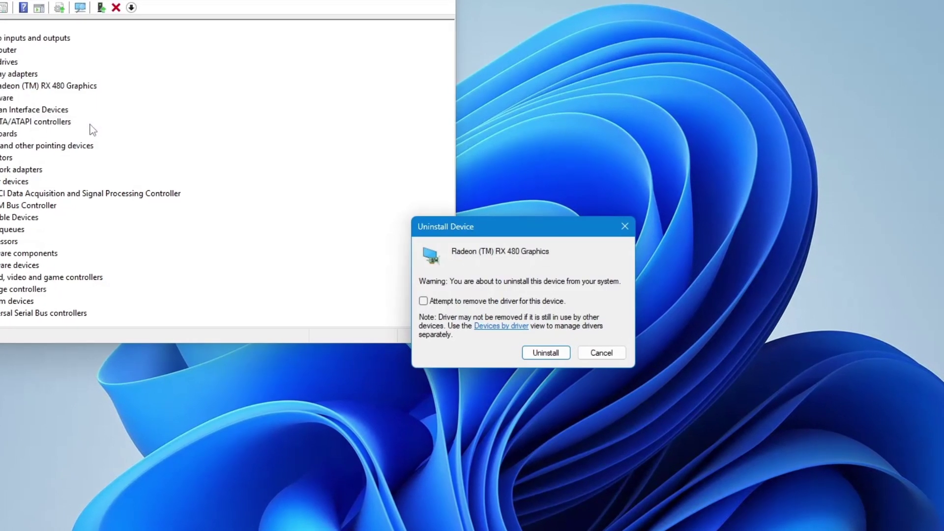
{"action": "left_click", "coordinate": [412, 295]}
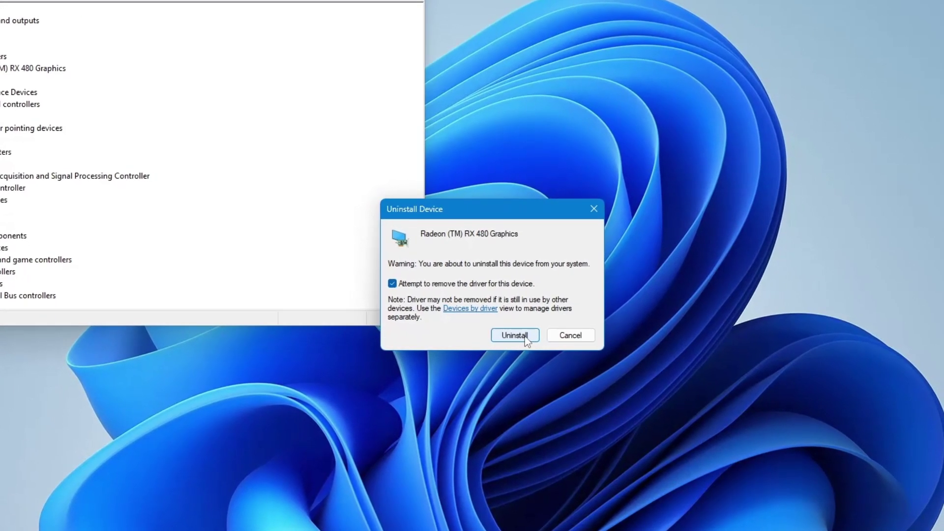
{"action": "left_click", "coordinate": [585, 209]}
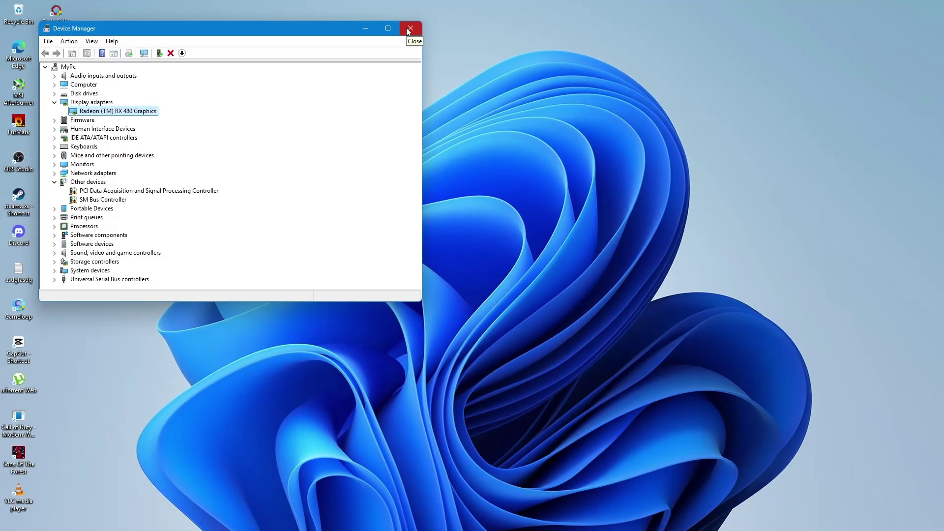
{"action": "left_click", "coordinate": [407, 29]}
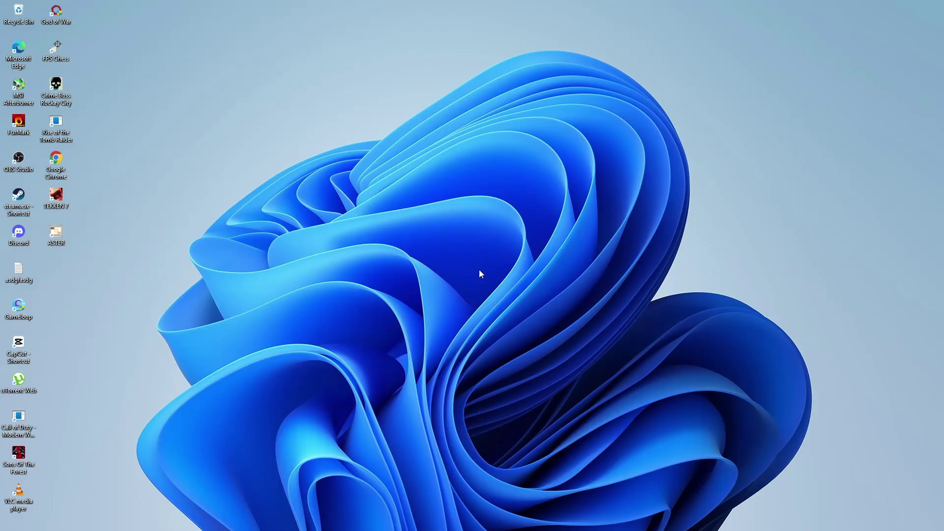
Launch System Configuration by running msconfig from the Run box.
{"action": "key", "text": "super+r"}
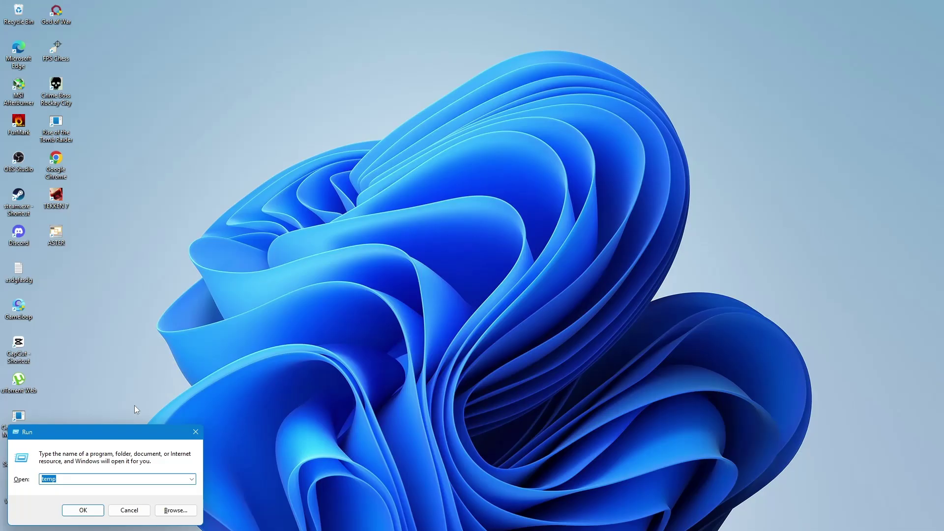
{"action": "left_click_drag", "start_coordinate": [120, 435], "coordinate": [465, 317]}
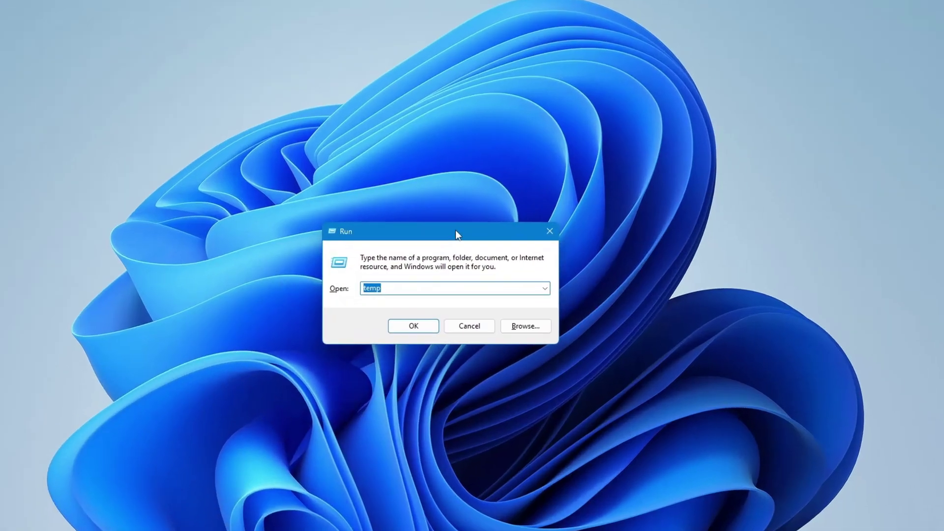
{"action": "type", "text": "msconfig"}
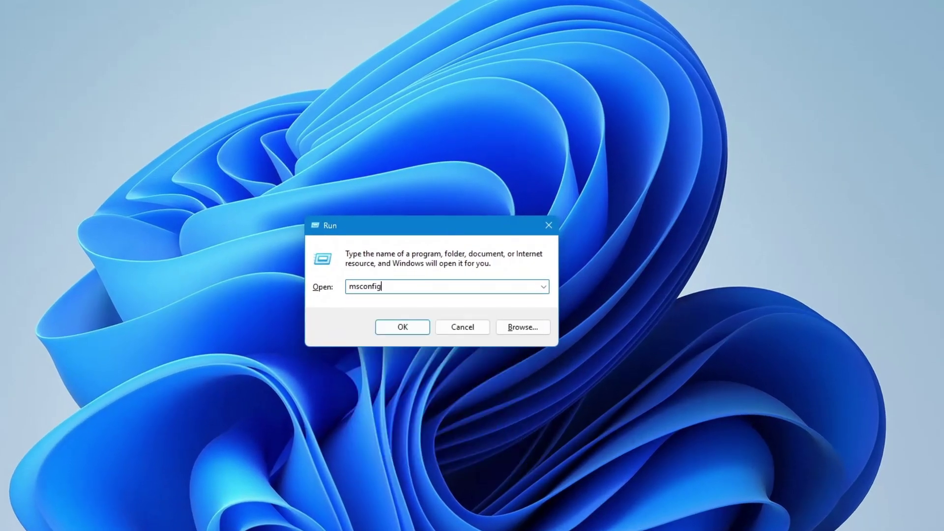
{"action": "key", "text": "Return"}
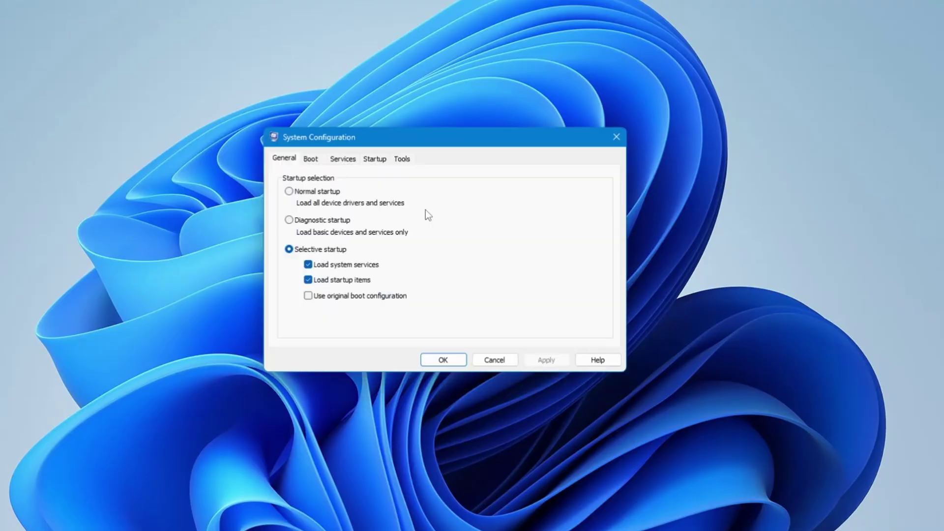
On the Services tab, tick 'Hide all Microsoft services' to list only third-party services.
{"action": "left_click", "coordinate": [345, 163]}
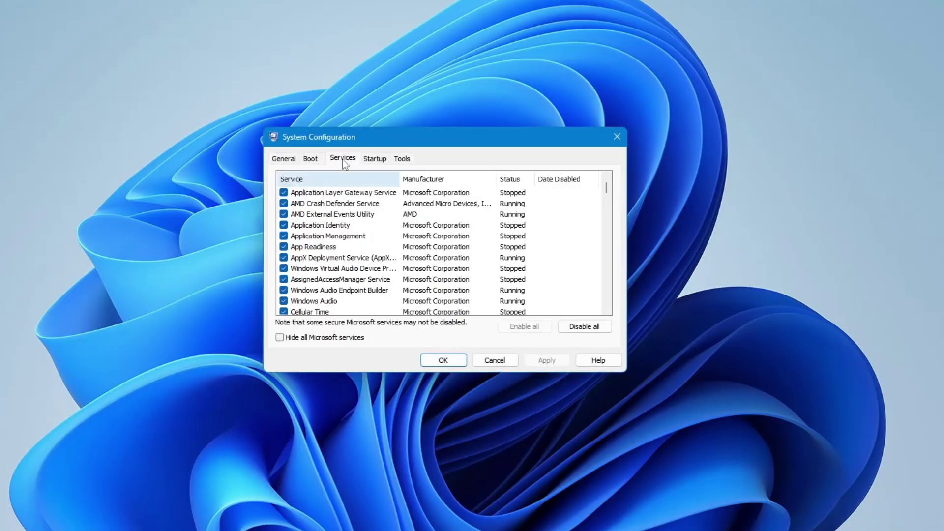
{"action": "scroll", "coordinate": [366, 221], "scroll_direction": "down", "scroll_amount": 5}
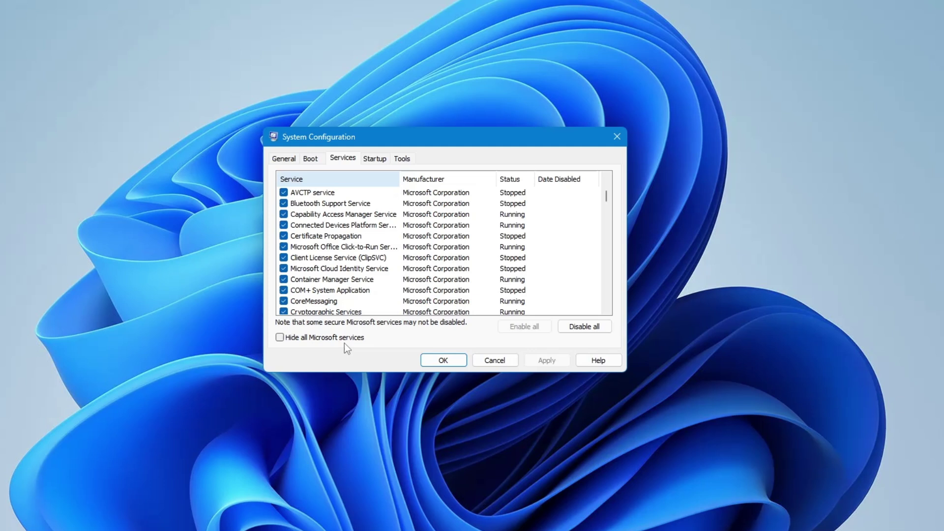
{"action": "left_click", "coordinate": [279, 340]}
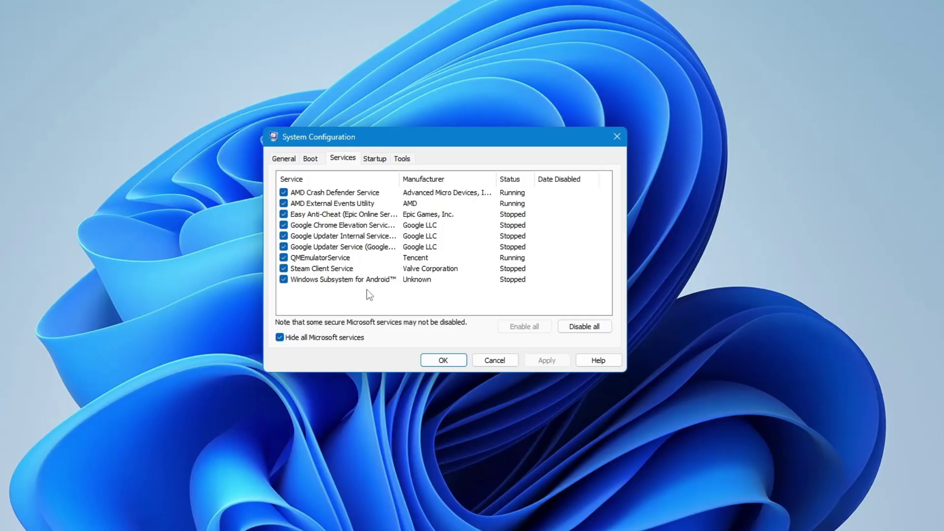
From System Configuration's Startup tab, open Task Manager's Startup apps list.
{"action": "left_click", "coordinate": [375, 160]}
{"action": "left_click", "coordinate": [440, 197]}
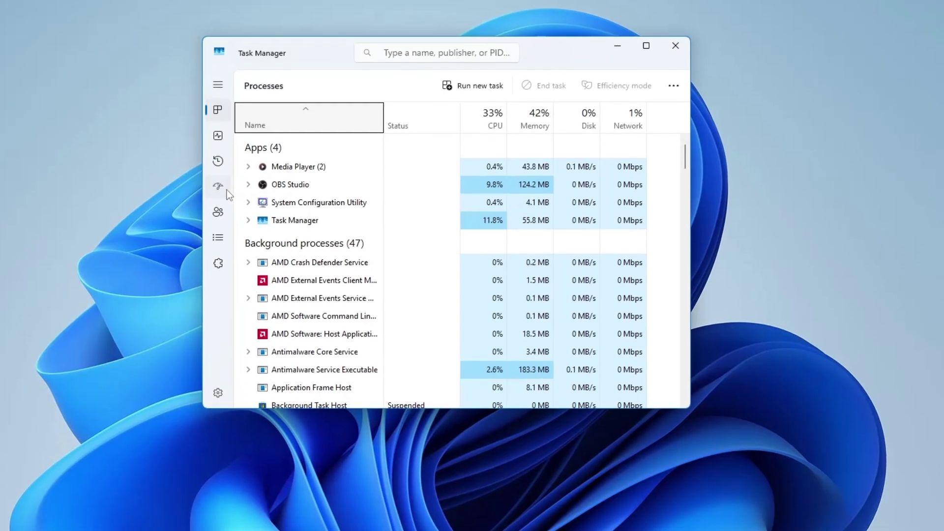
{"action": "left_click", "coordinate": [219, 151]}
{"action": "scroll", "coordinate": [391, 229], "scroll_direction": "down", "scroll_amount": 1}
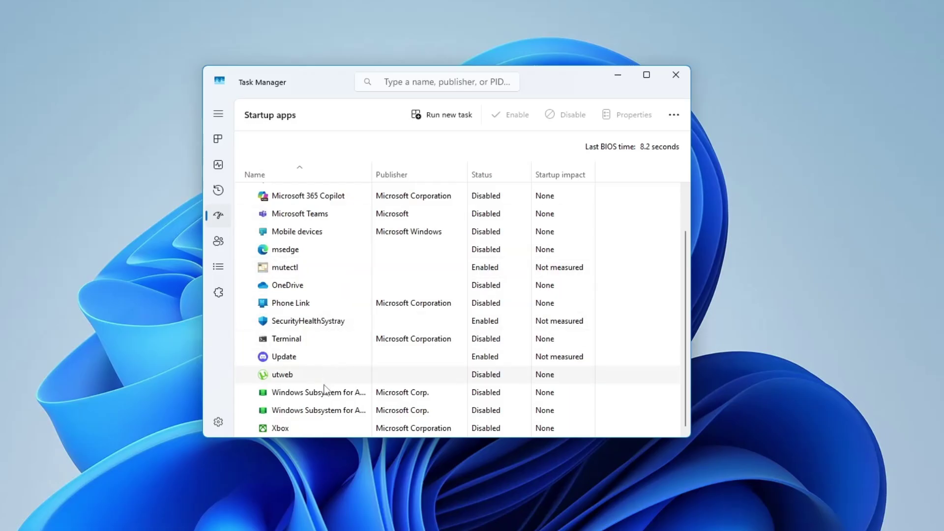
Leave utweb unchanged and disable the IDMan startup entry.
{"action": "right_click", "coordinate": [284, 377]}
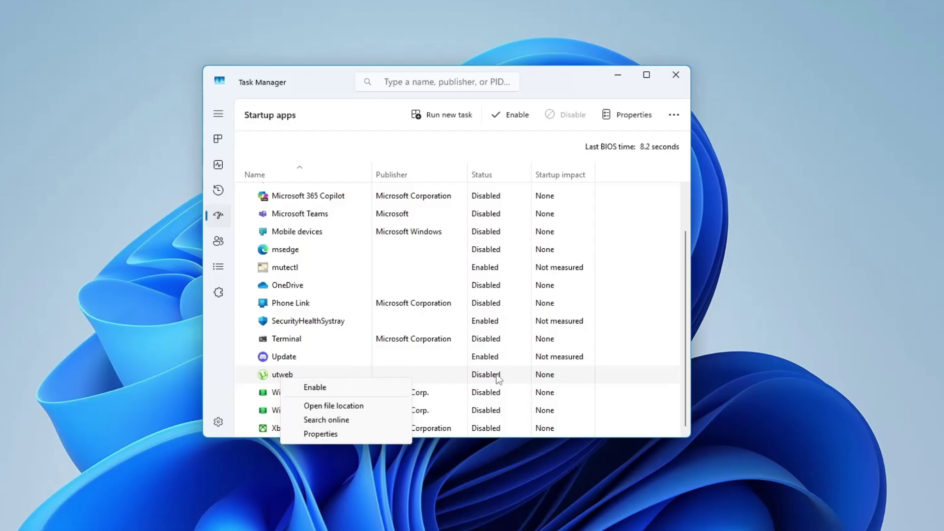
{"action": "left_click", "coordinate": [659, 326]}
{"action": "scroll", "coordinate": [359, 322], "scroll_direction": "up", "scroll_amount": 1}
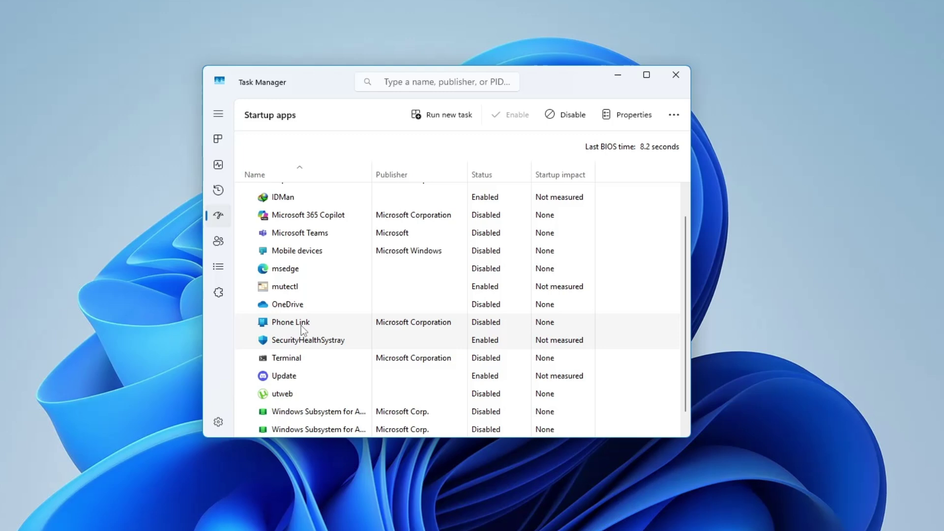
{"action": "scroll", "coordinate": [276, 356], "scroll_direction": "up", "scroll_amount": 2}
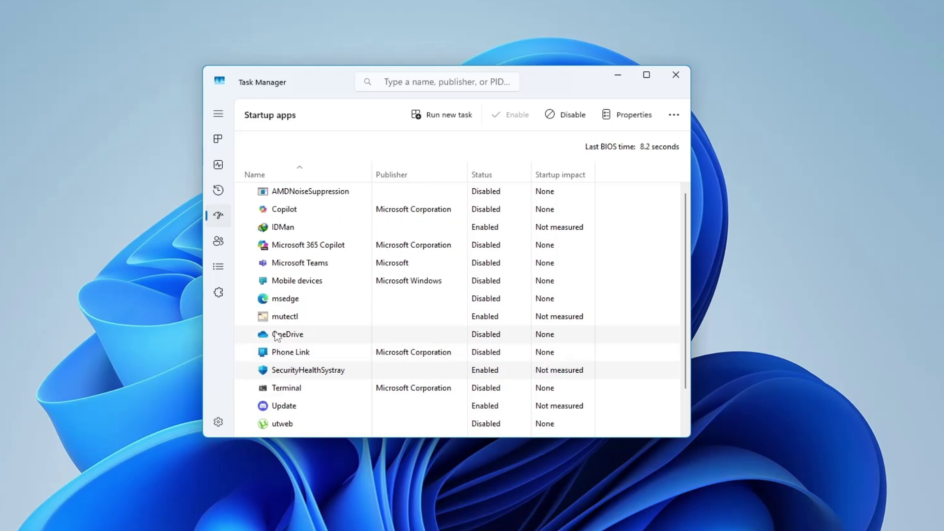
{"action": "right_click", "coordinate": [276, 233]}
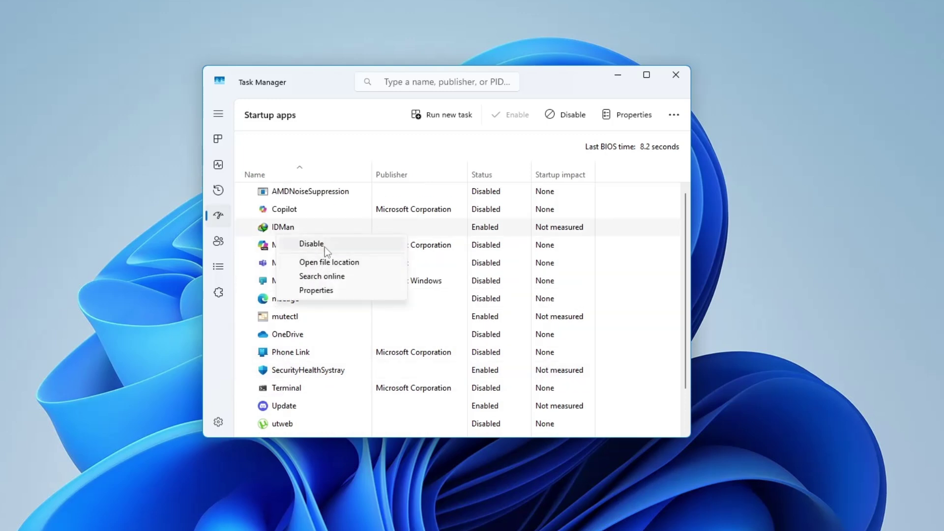
{"action": "left_click", "coordinate": [314, 245]}
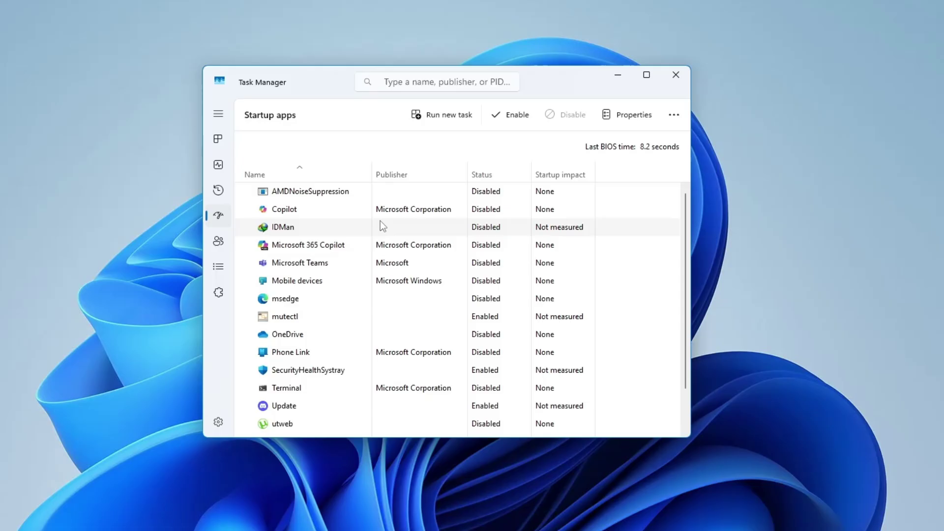
Close Task Manager and open Display settings from the desktop context menu.
{"action": "left_click", "coordinate": [675, 75]}
{"action": "right_click", "coordinate": [717, 197]}
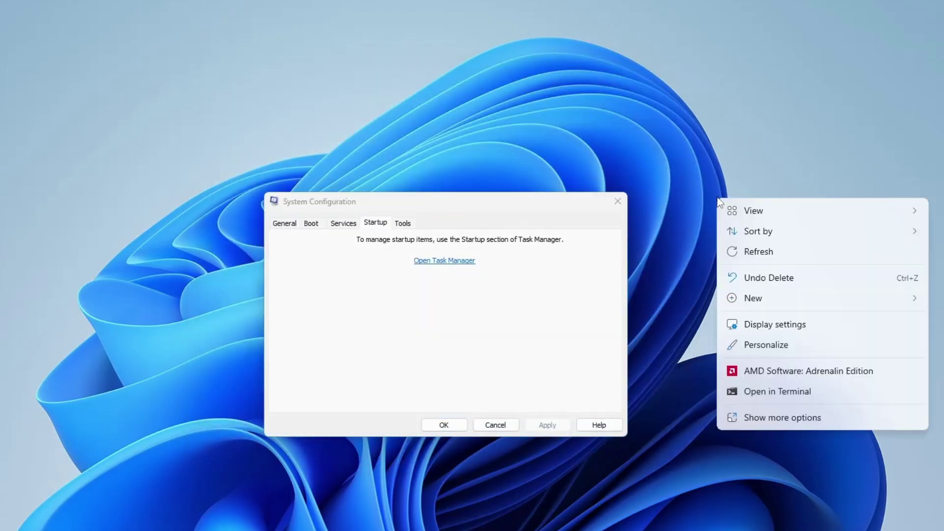
{"action": "left_click", "coordinate": [784, 326]}
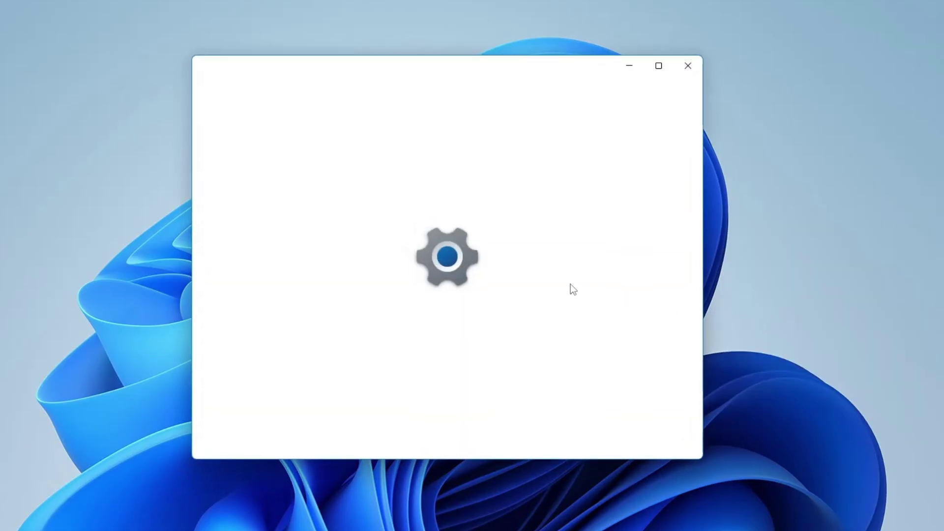
{"action": "scroll", "coordinate": [493, 274], "scroll_direction": "down", "scroll_amount": 2}
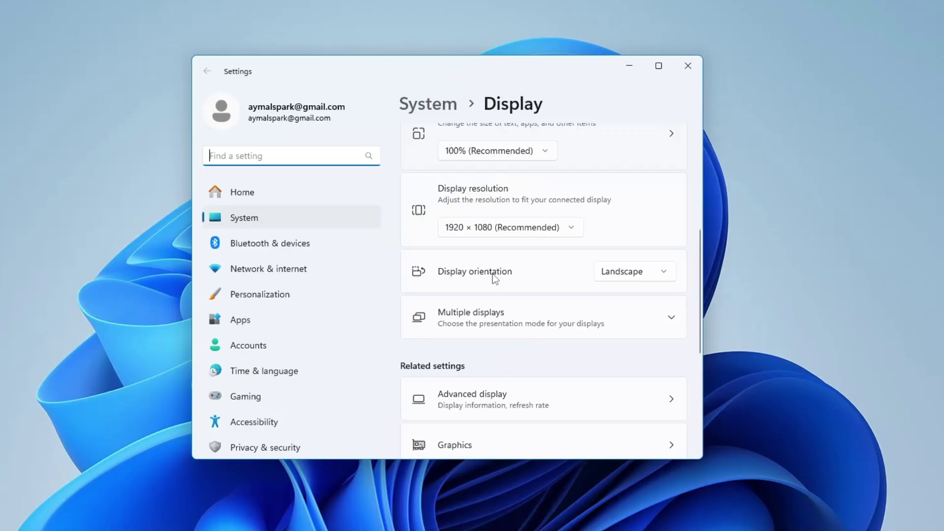
{"action": "scroll", "coordinate": [494, 278], "scroll_direction": "down", "scroll_amount": 4}
Open Advanced display in a maximized window and confirm the refresh rate stays at 60 Hz.
{"action": "left_click", "coordinate": [524, 203]}
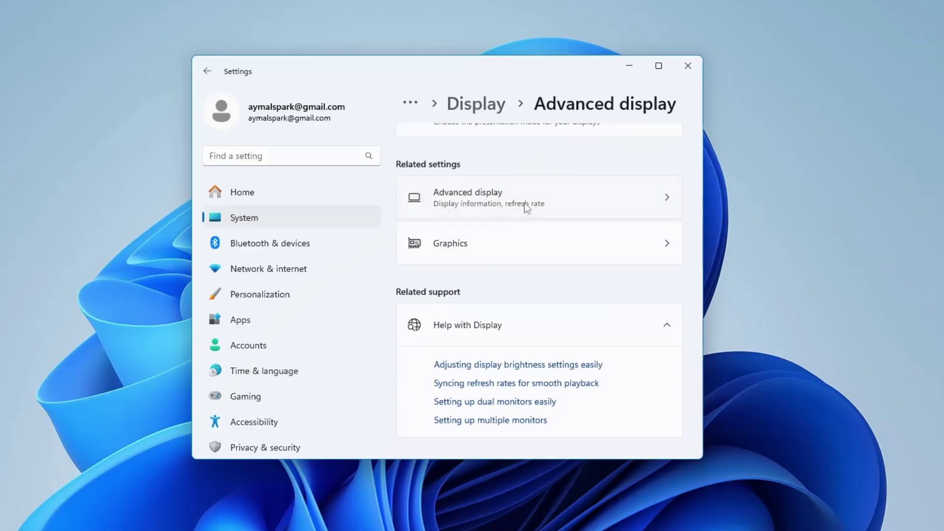
{"action": "scroll", "coordinate": [537, 207], "scroll_direction": "down", "scroll_amount": 3}
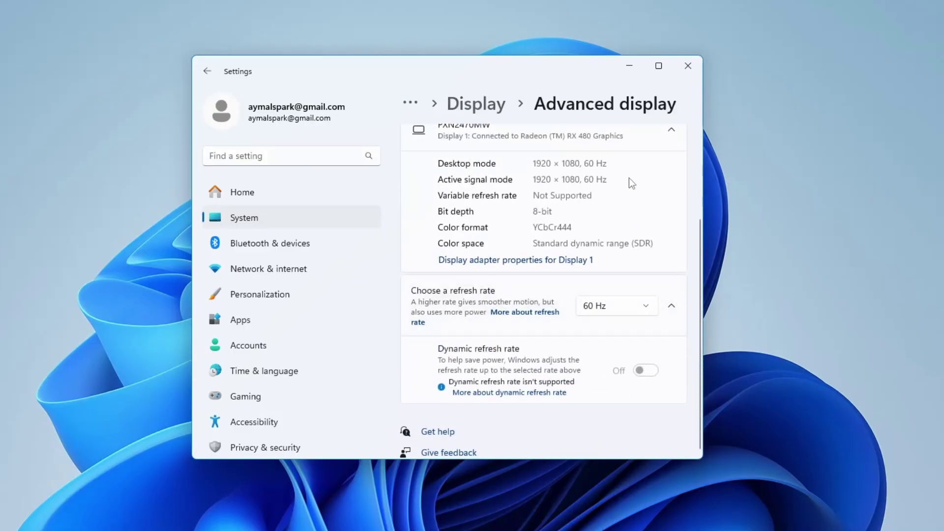
{"action": "left_click", "coordinate": [658, 66]}
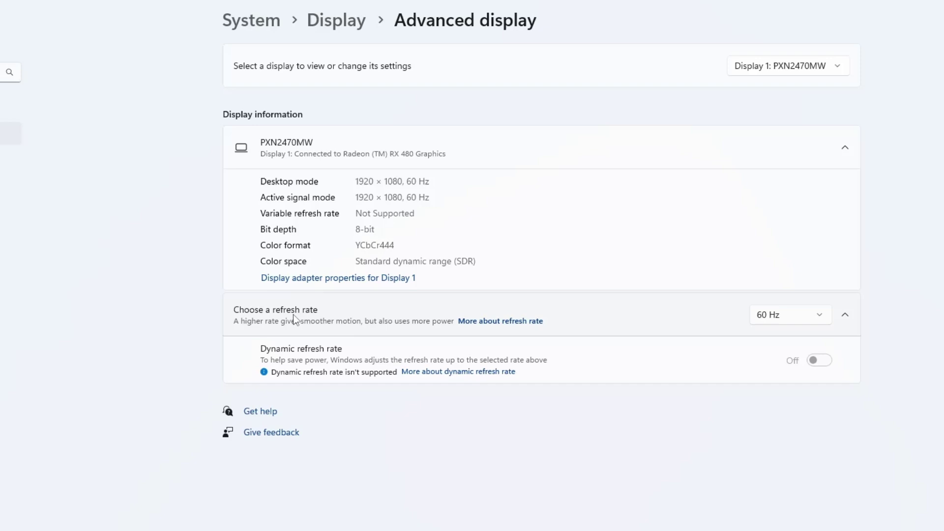
{"action": "left_click", "coordinate": [793, 317]}
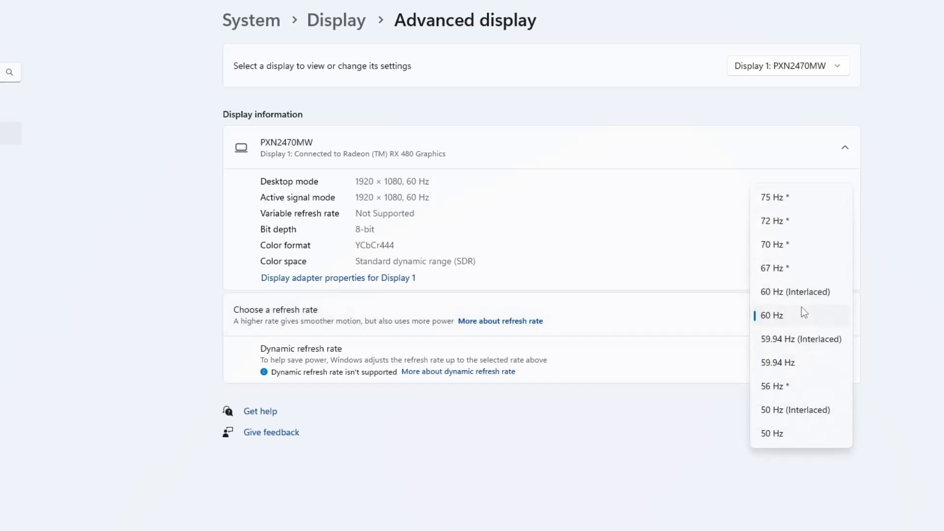
{"action": "left_click", "coordinate": [674, 205]}
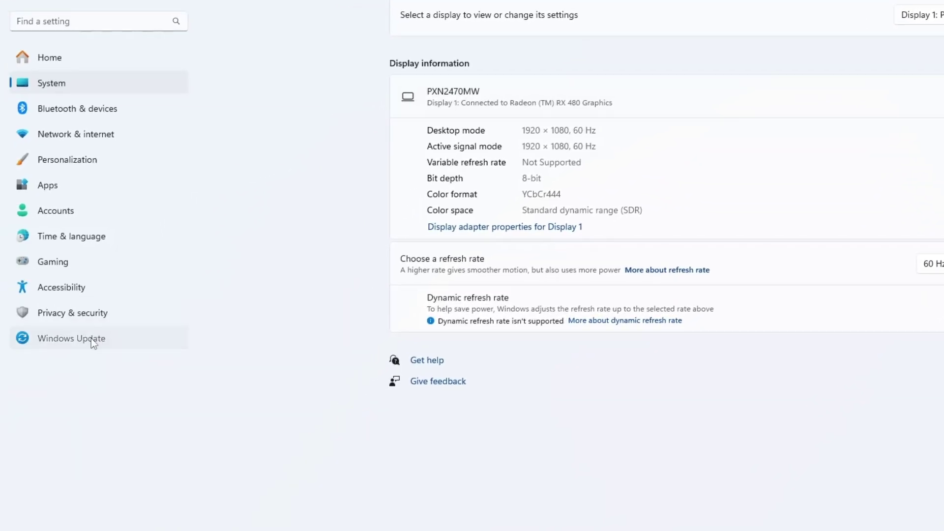
Check the Windows Update page's failed-update status, then close Settings.
{"action": "left_click", "coordinate": [39, 339]}
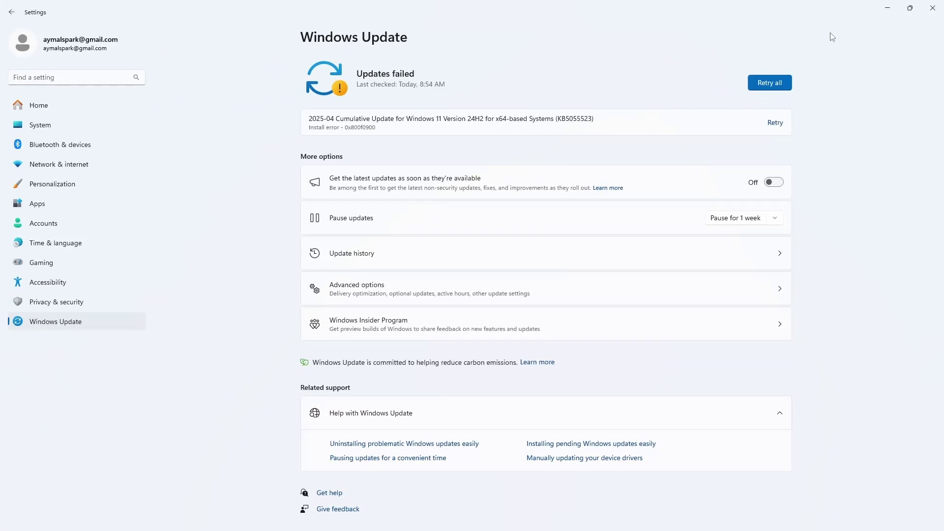
{"action": "left_click", "coordinate": [932, 8]}
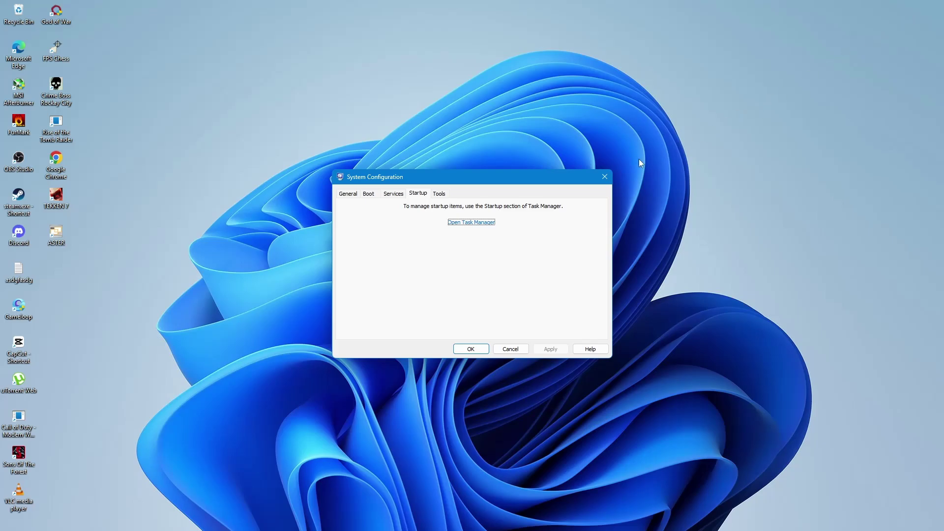
Close the System Configuration dialog, leaving only the desktop.
{"action": "left_click", "coordinate": [605, 176]}
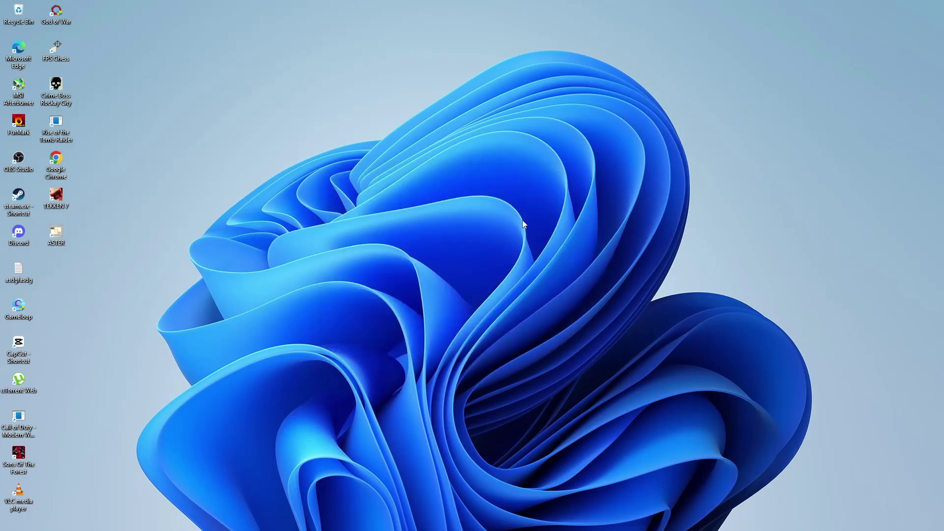